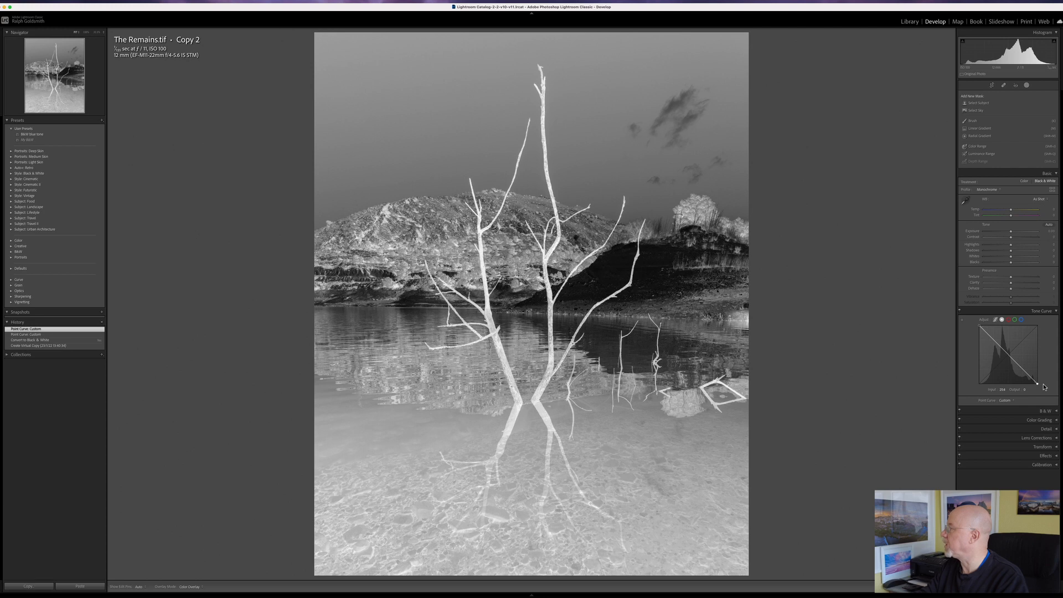
Darken the inverted black-and-white image by raising exposure, lowering shadows and blacks, and fine-tuning highlights and whites in the Basic adjustments.
drag(1011, 231, 994, 266)
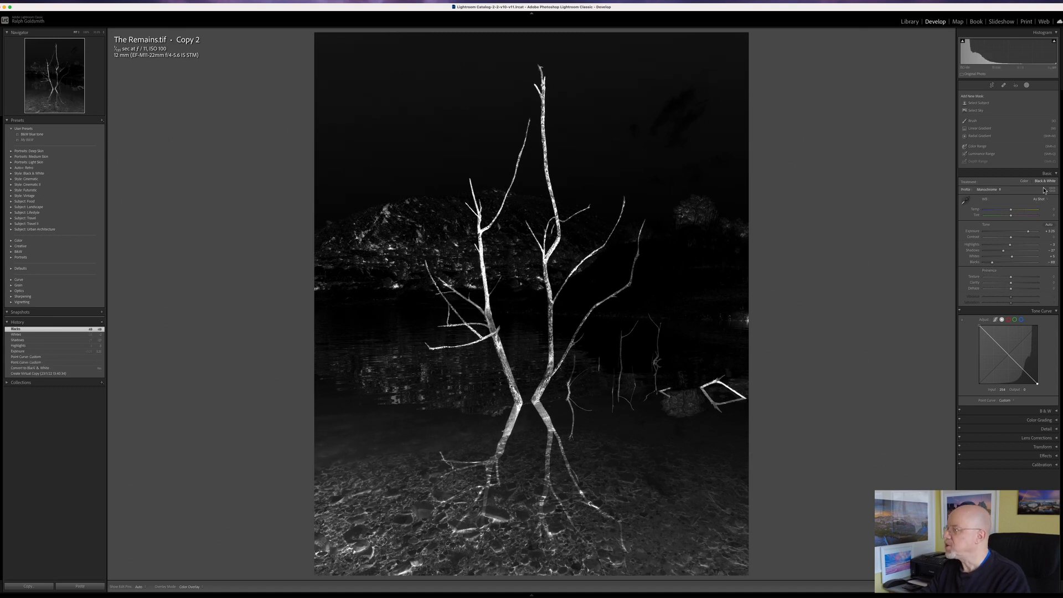
click(1055, 174)
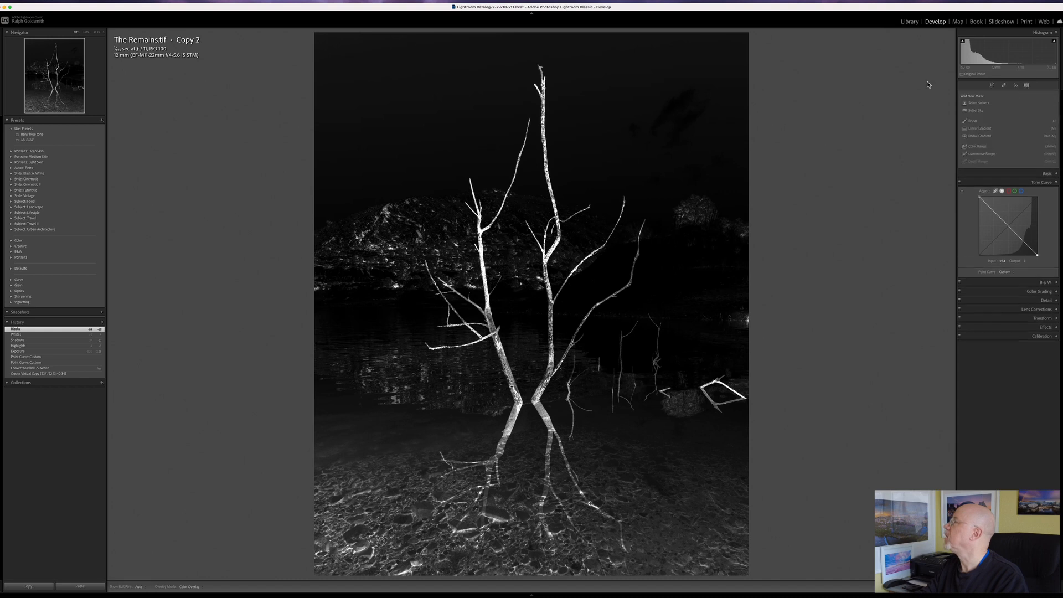
Add a linear gradient mask from the photo's lower edge up to the waterline and raise its exposure.
click(974, 132)
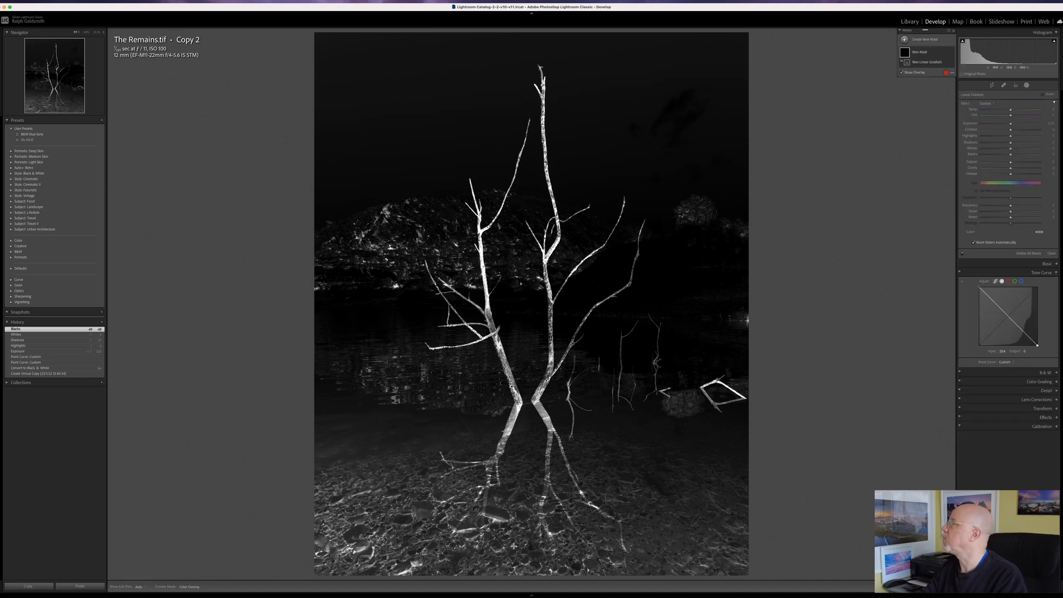
drag(517, 577, 526, 407)
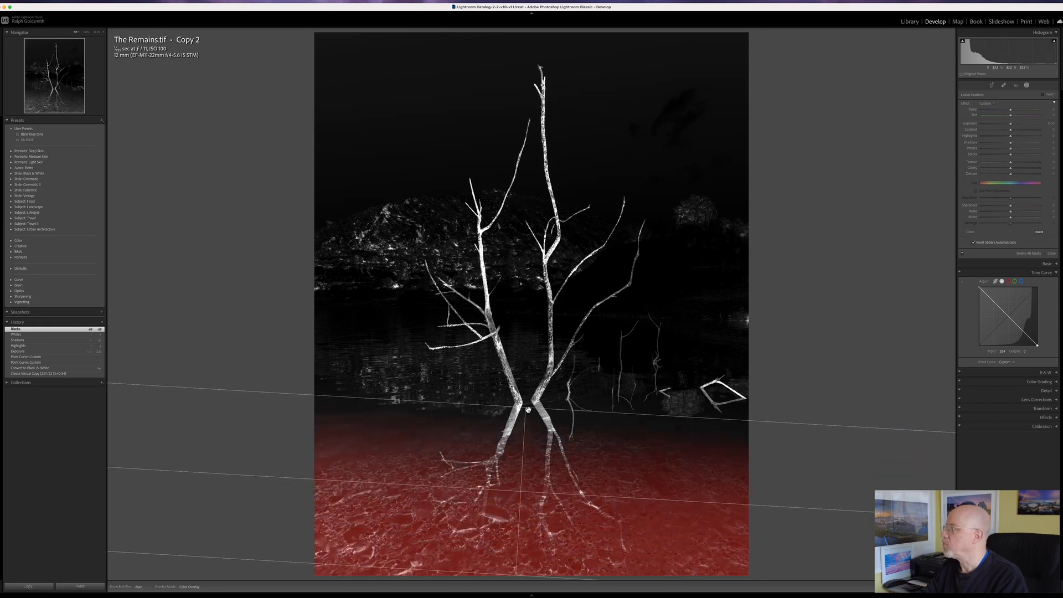
drag(1013, 126, 1033, 126)
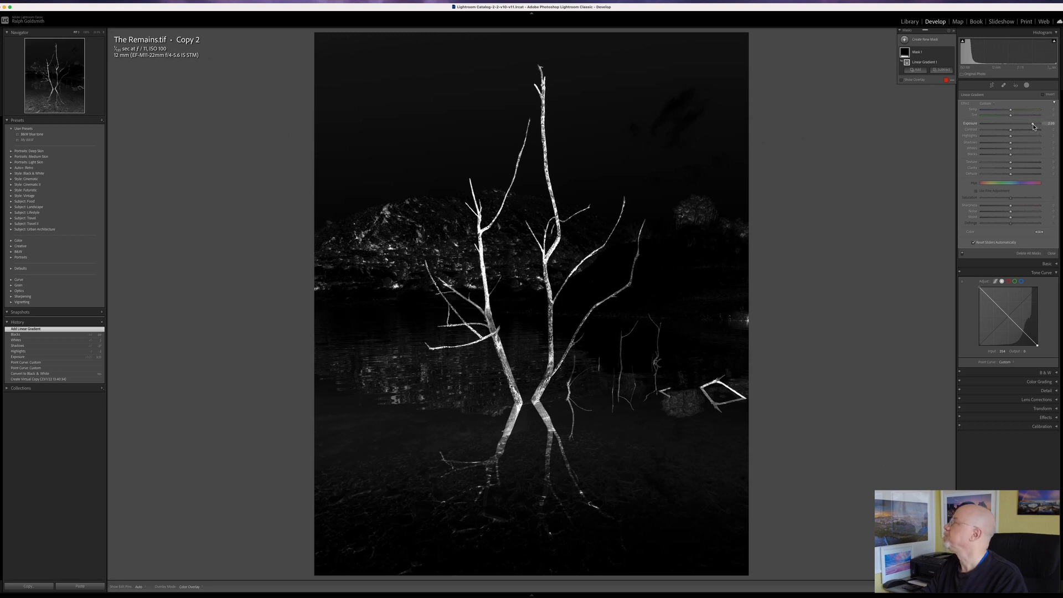
drag(1034, 127, 1033, 130)
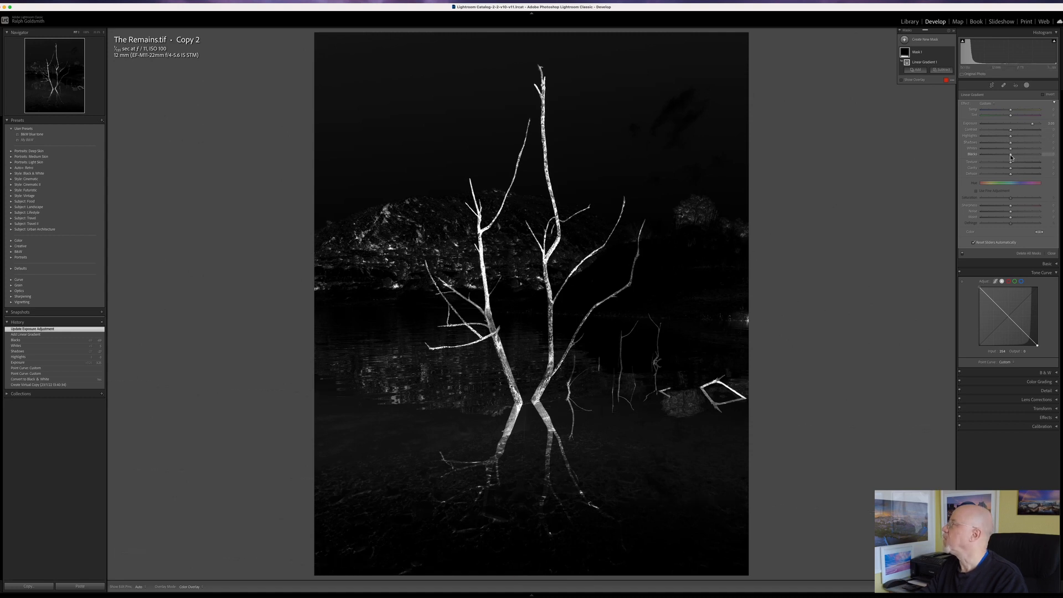
Lower the gradient mask's blacks and raise its whites, check highlight clipping, and close masking.
drag(1011, 157, 1006, 157)
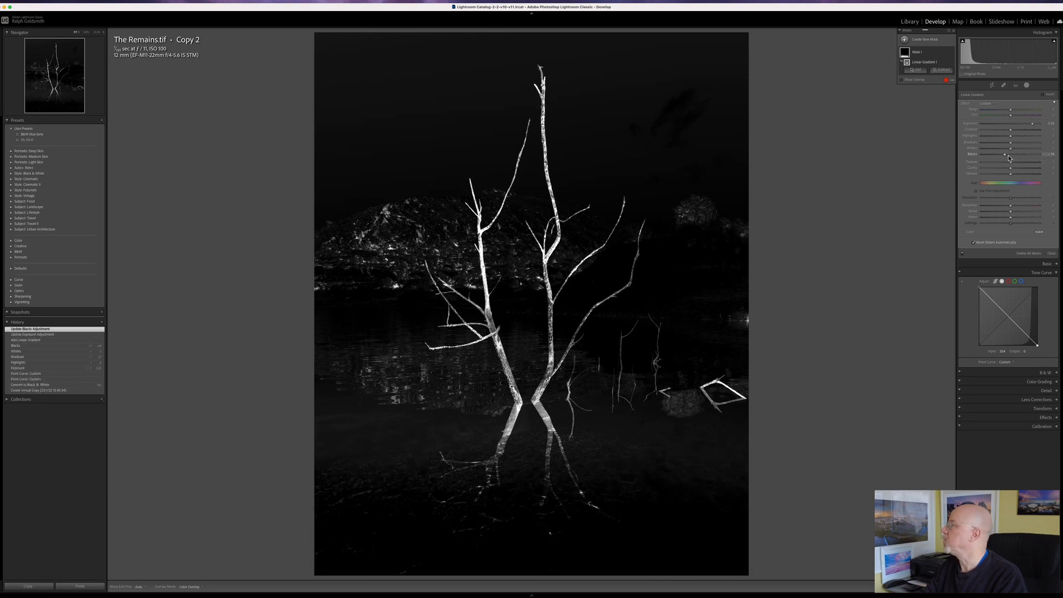
drag(1011, 149, 1018, 149)
mouse_move(1056, 42)
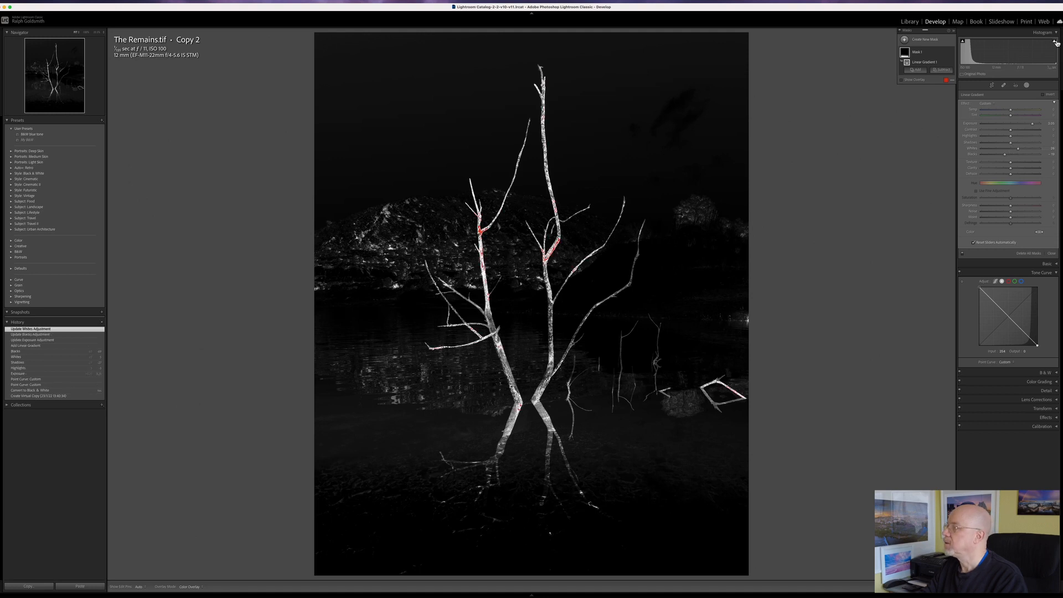
click(1027, 86)
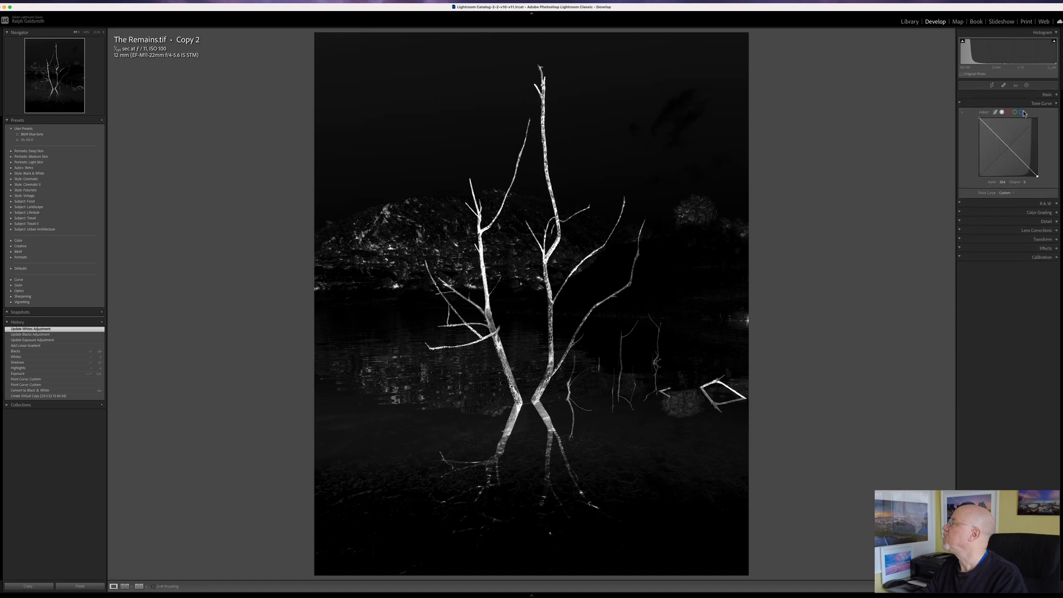
Refine the global whites, highlights, blacks and exposure of the inverted image in the Basic adjustments.
click(1057, 96)
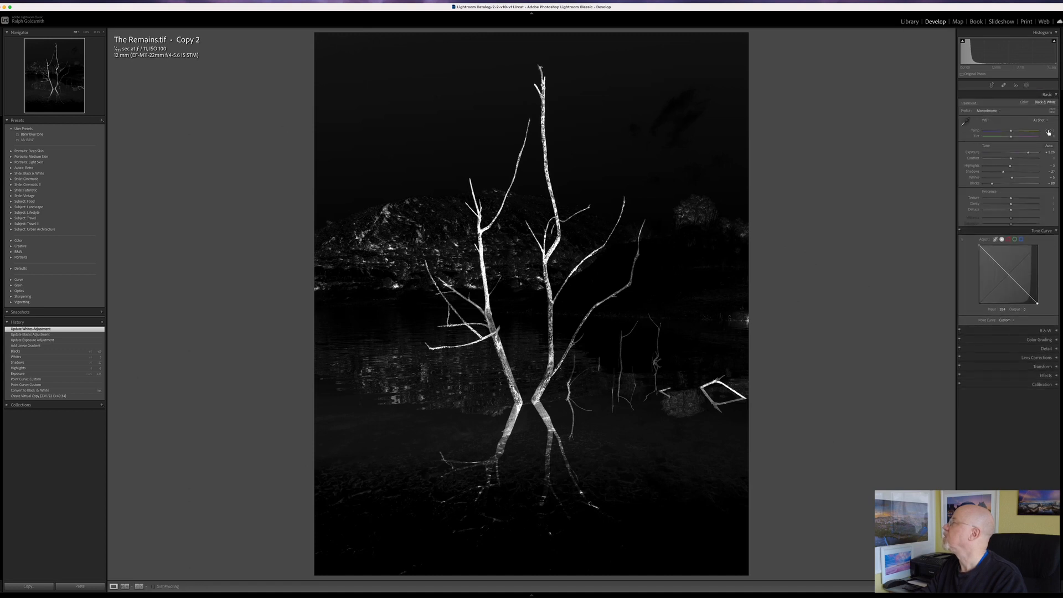
mouse_move(1012, 179)
mouse_down()
mouse_move(1032, 155)
mouse_move(998, 185)
mouse_up()
click(1012, 167)
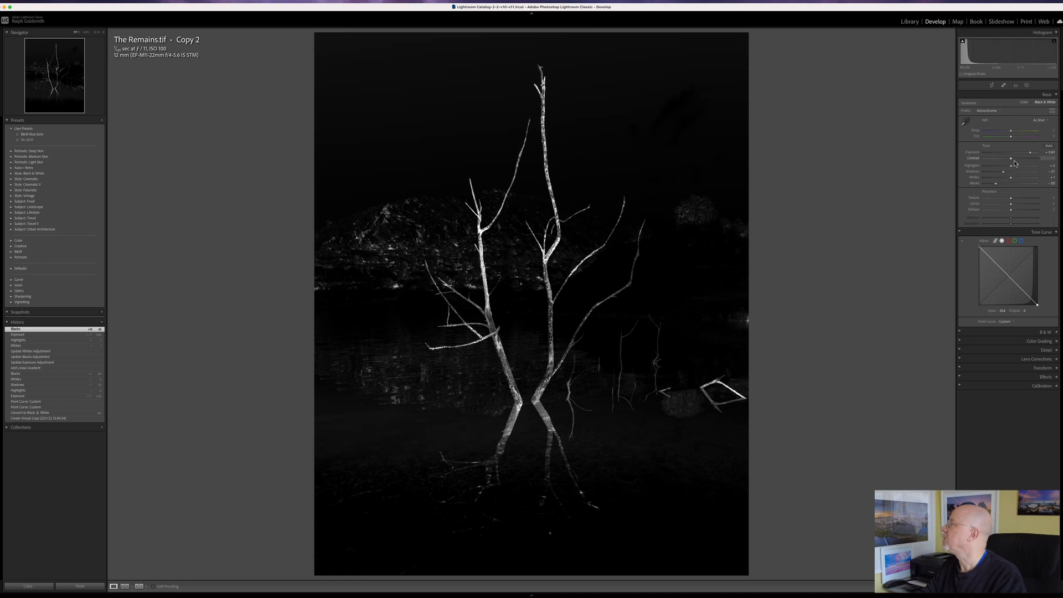
drag(1029, 153, 1030, 156)
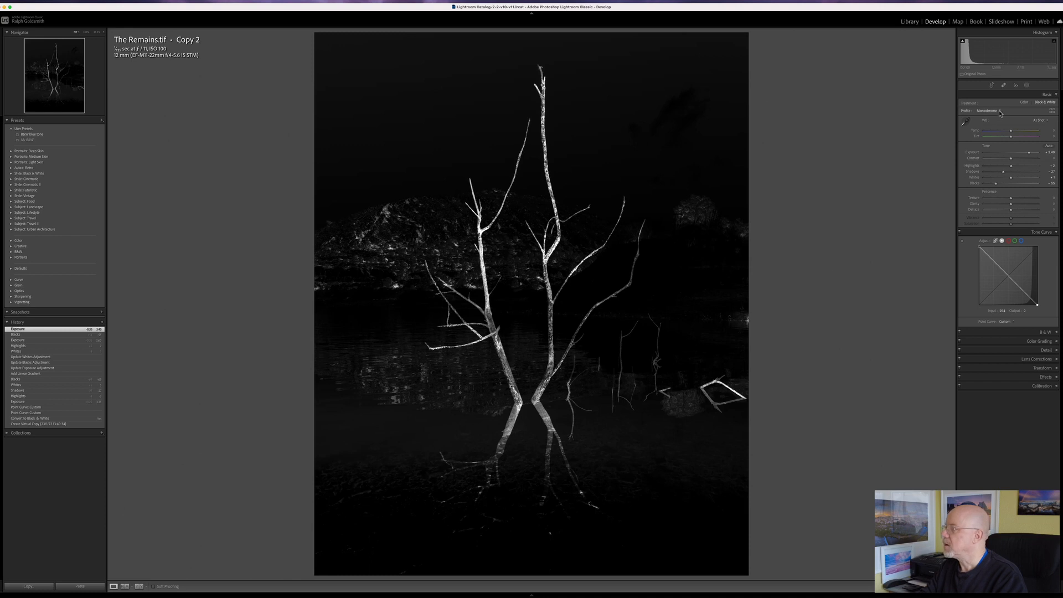
Create a new brush mask with flow 100 and Auto Mask on, and raise its exposure.
click(1026, 86)
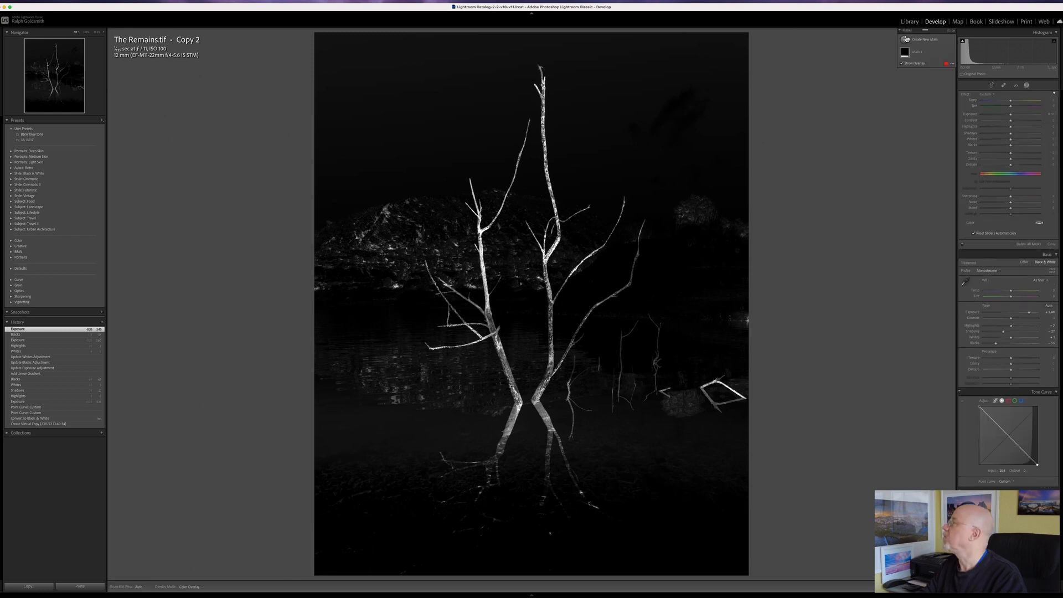
click(906, 40)
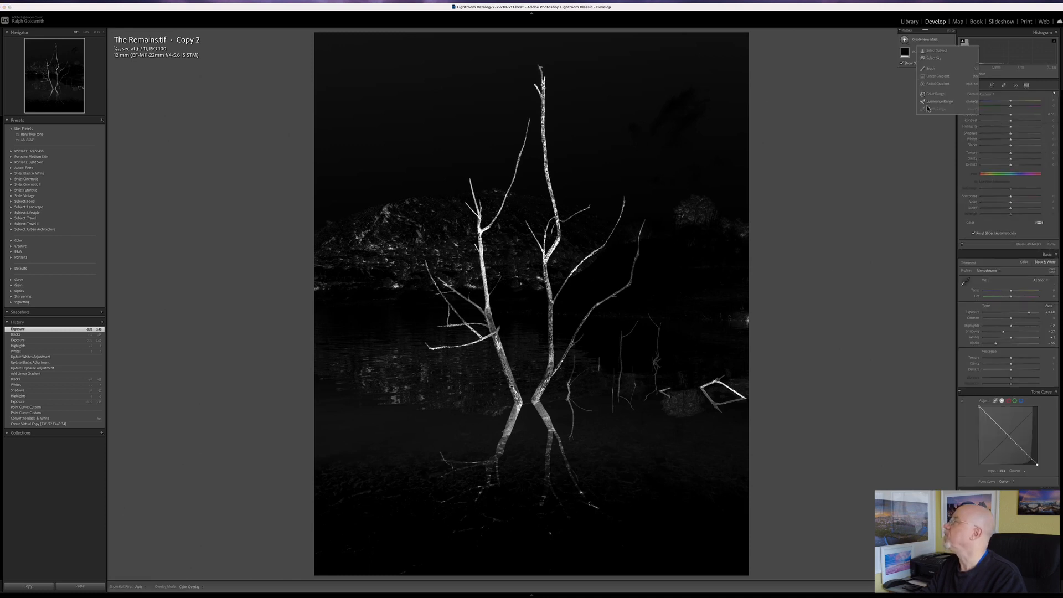
click(931, 68)
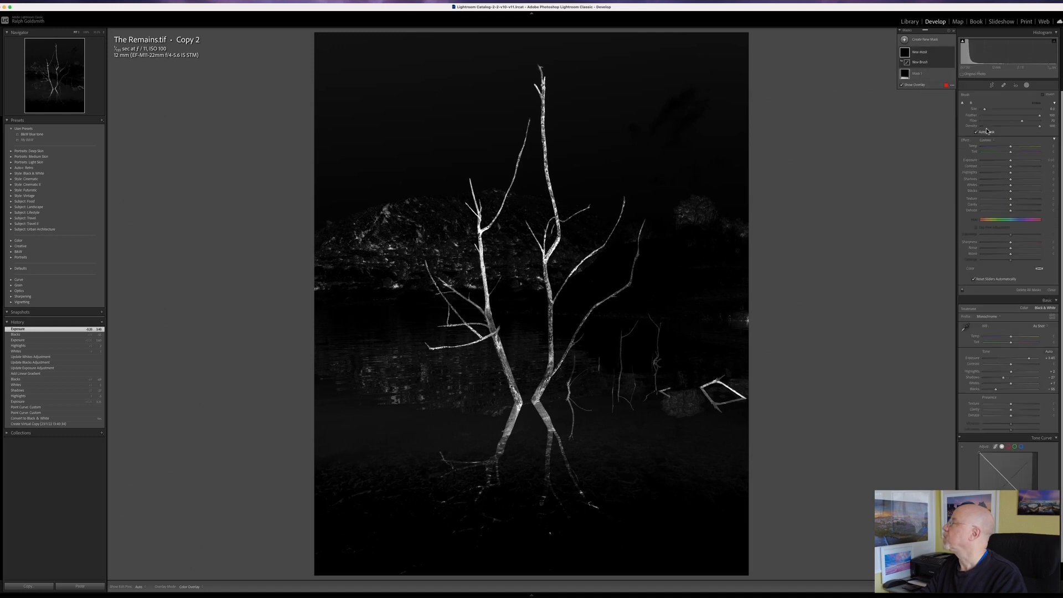
drag(1023, 122, 1049, 122)
drag(1011, 162, 1020, 161)
key(h)
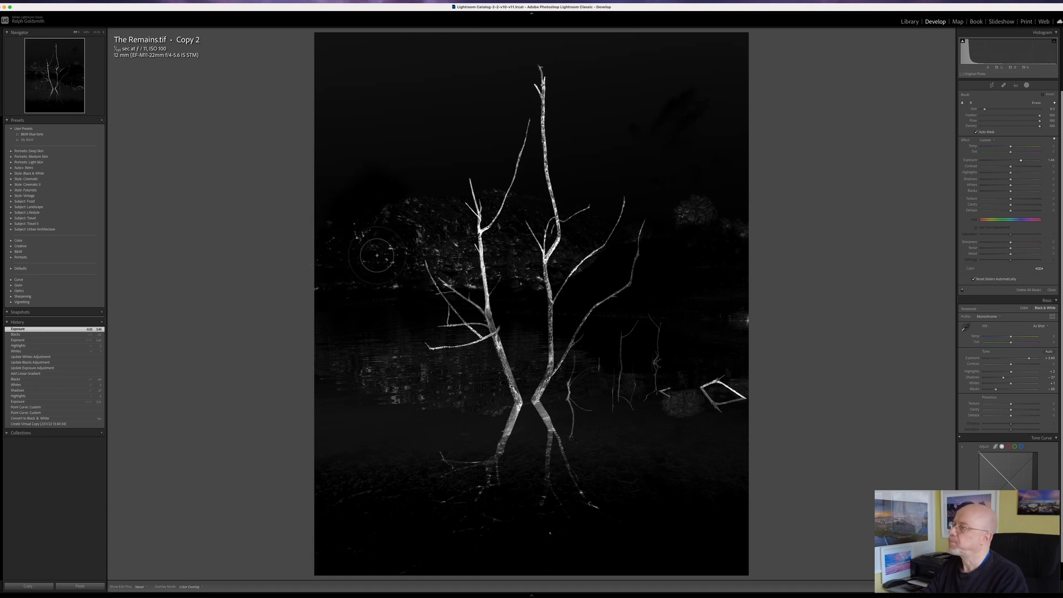
Paint the brush mask over the hillside, the bank behind the trees and the water beside the trunks to darken them.
mouse_move(441, 226)
mouse_down()
mouse_move(442, 237)
mouse_move(363, 195)
mouse_up()
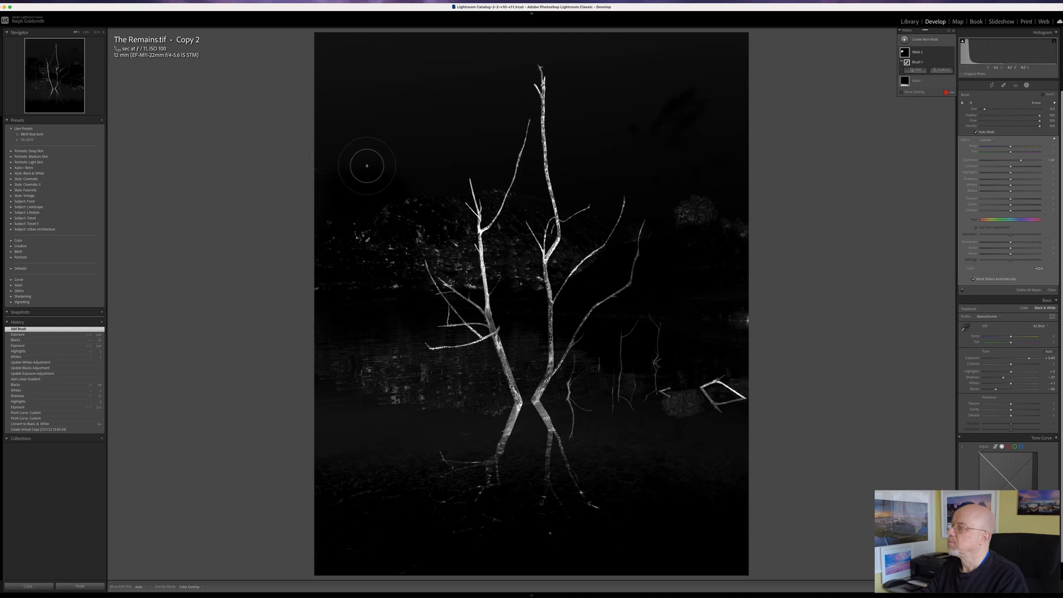
mouse_move(447, 242)
mouse_down()
mouse_move(455, 259)
mouse_move(415, 195)
mouse_move(387, 269)
mouse_move(350, 219)
mouse_move(443, 237)
mouse_move(456, 264)
mouse_move(518, 267)
mouse_move(506, 254)
mouse_up()
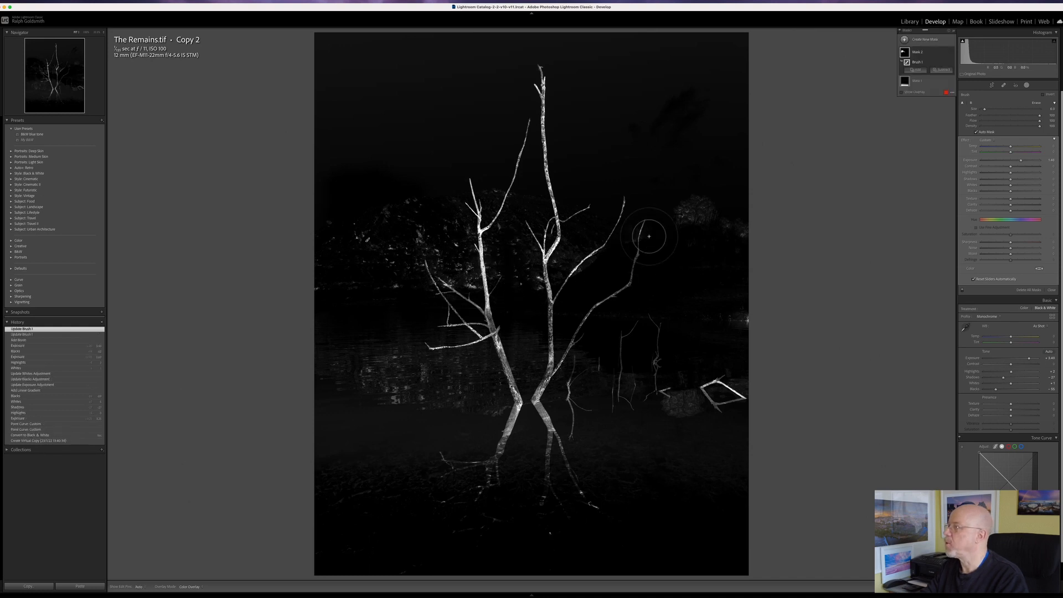
mouse_move(706, 228)
mouse_down()
mouse_move(752, 242)
mouse_move(773, 238)
mouse_move(757, 199)
mouse_move(716, 201)
mouse_move(753, 311)
mouse_move(779, 332)
mouse_move(760, 320)
mouse_move(768, 301)
mouse_move(731, 303)
mouse_up()
mouse_move(690, 442)
mouse_down()
mouse_move(673, 418)
mouse_move(676, 435)
mouse_up()
mouse_move(387, 413)
mouse_down()
mouse_move(453, 420)
mouse_move(337, 400)
mouse_move(478, 409)
mouse_move(346, 410)
mouse_move(341, 396)
mouse_up()
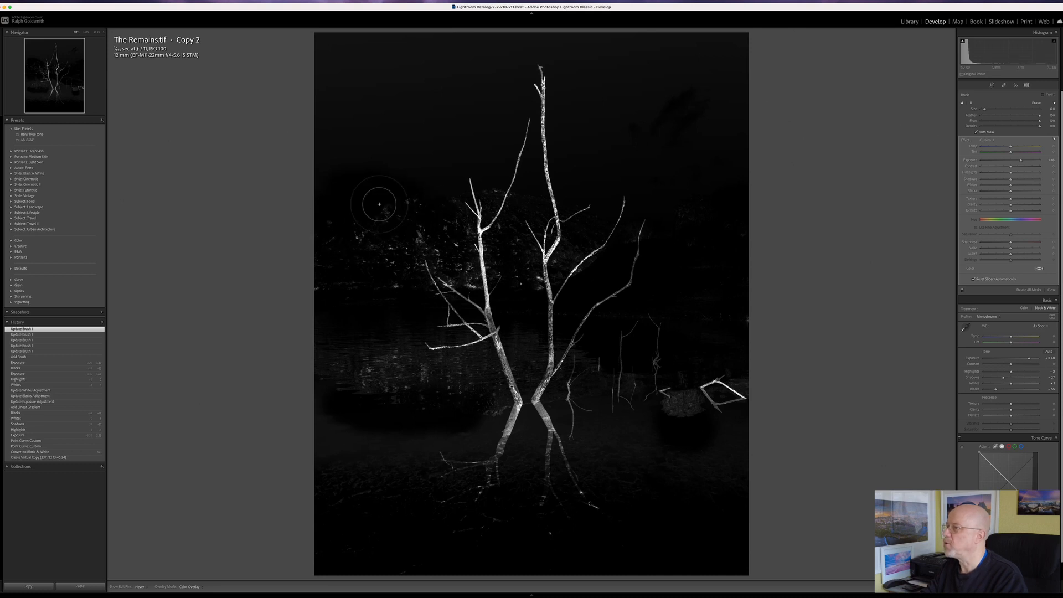
mouse_move(426, 218)
mouse_down()
mouse_move(449, 227)
mouse_move(437, 211)
mouse_move(289, 239)
mouse_up()
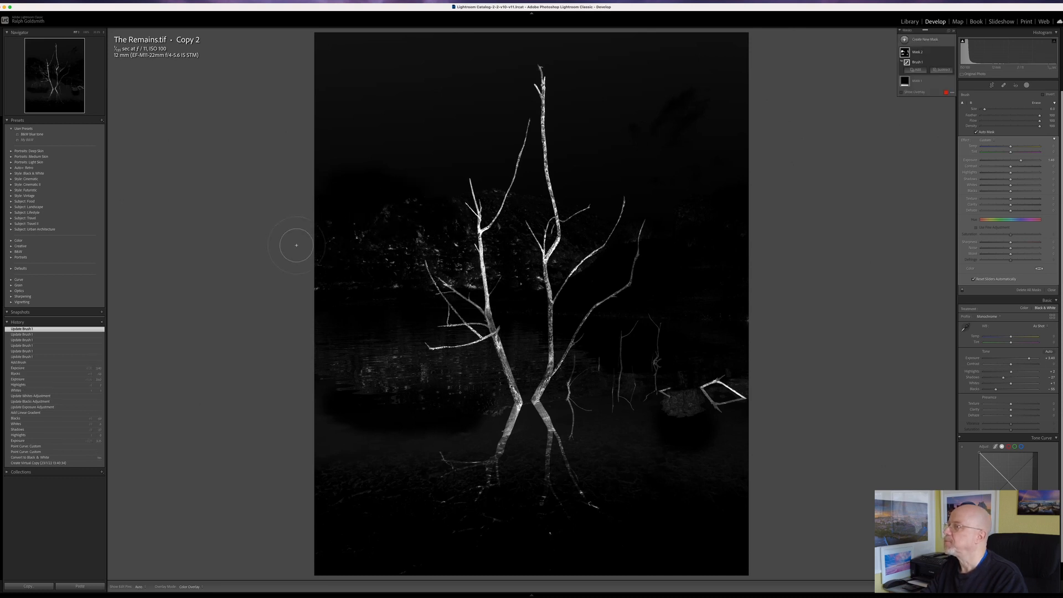
Paint the hillside between and beside the tree branches with a smaller brush to darken its bright texture.
key(bracketleft)
key(bracketleft)
mouse_move(492, 189)
mouse_down()
mouse_move(516, 257)
mouse_move(501, 247)
mouse_move(530, 246)
mouse_up()
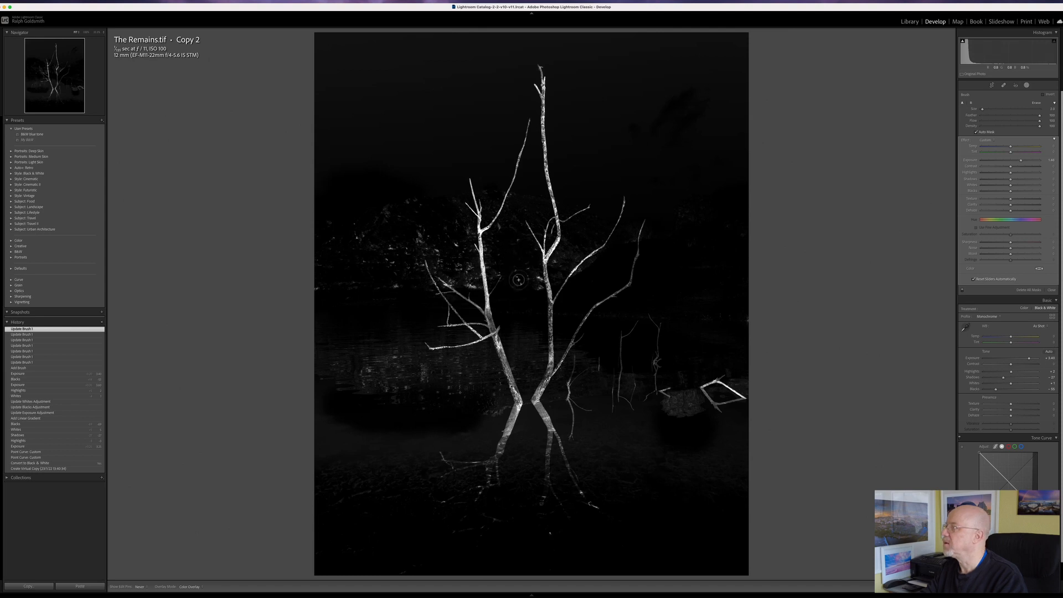
drag(522, 284, 527, 265)
mouse_move(492, 272)
mouse_down()
mouse_move(504, 226)
mouse_move(461, 266)
mouse_move(434, 247)
mouse_move(453, 257)
mouse_move(464, 226)
mouse_move(468, 266)
mouse_up()
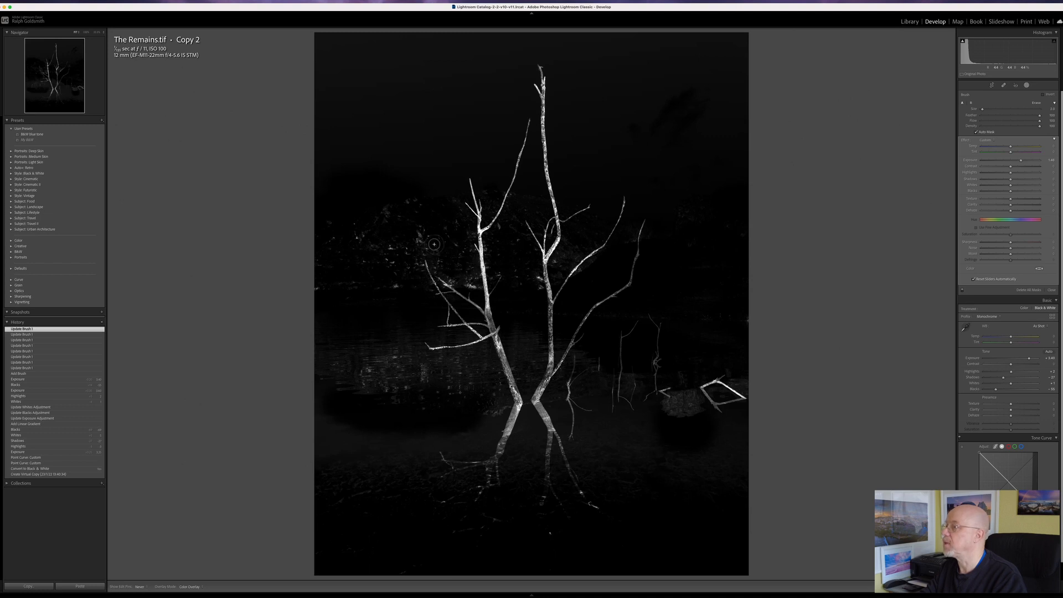
drag(423, 237, 408, 240)
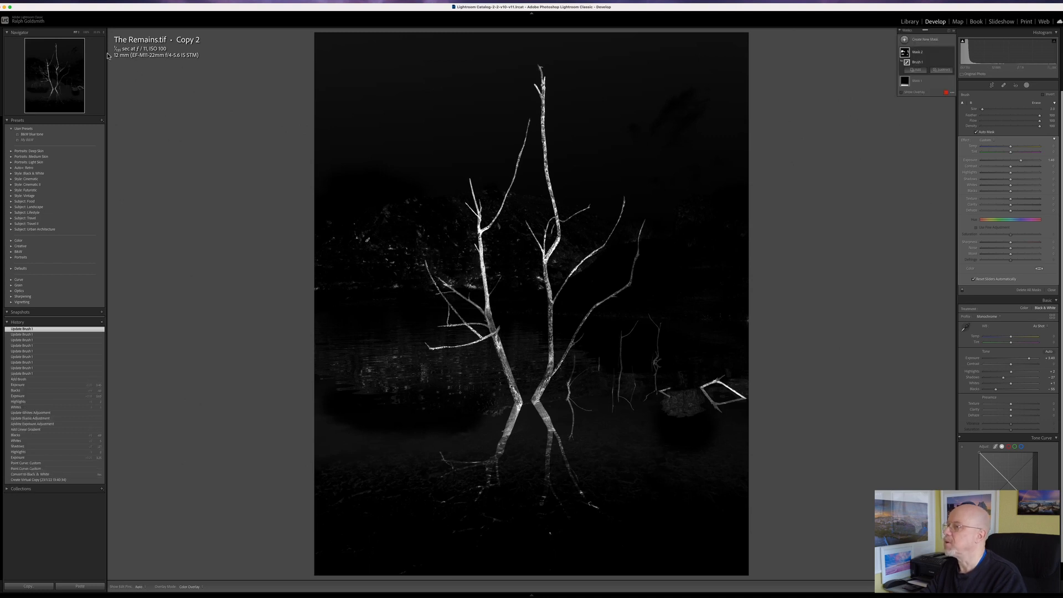
Magnify the hillside and paint over its bright texture beyond the left tree with a larger brush.
click(84, 32)
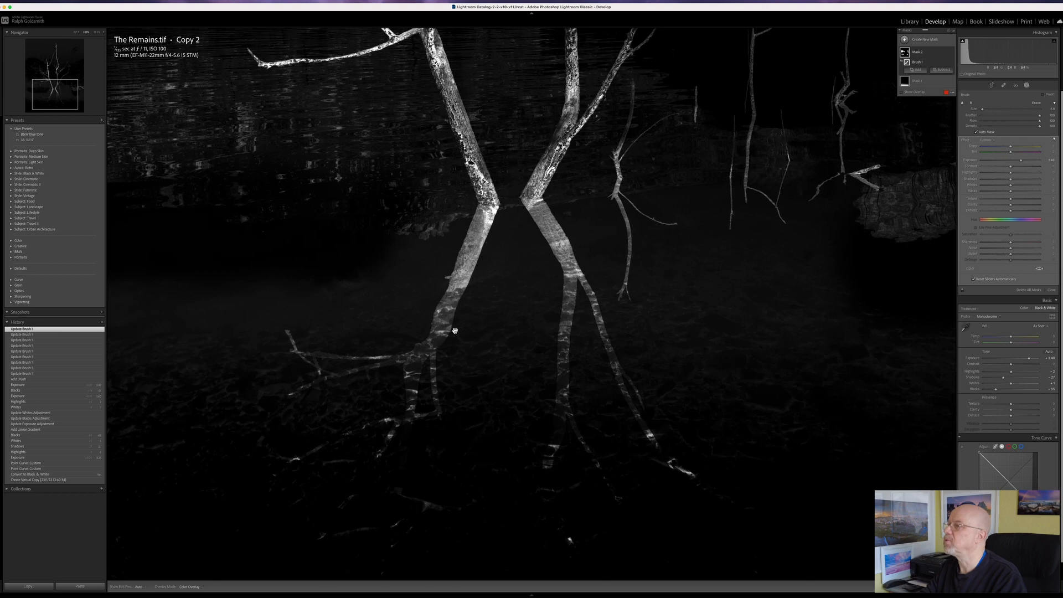
drag(455, 330, 563, 459)
drag(524, 398, 677, 576)
drag(565, 398, 519, 535)
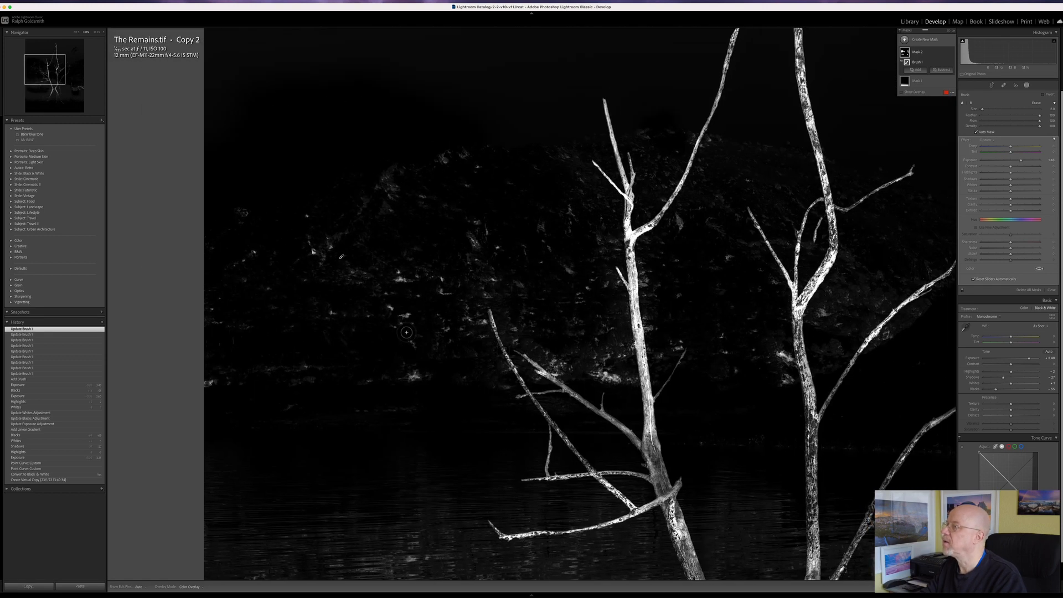
scroll(386, 220, up, 9)
mouse_move(373, 221)
mouse_down()
mouse_move(305, 260)
mouse_move(374, 194)
mouse_move(182, 356)
mouse_move(172, 380)
mouse_move(365, 369)
mouse_move(391, 238)
mouse_up()
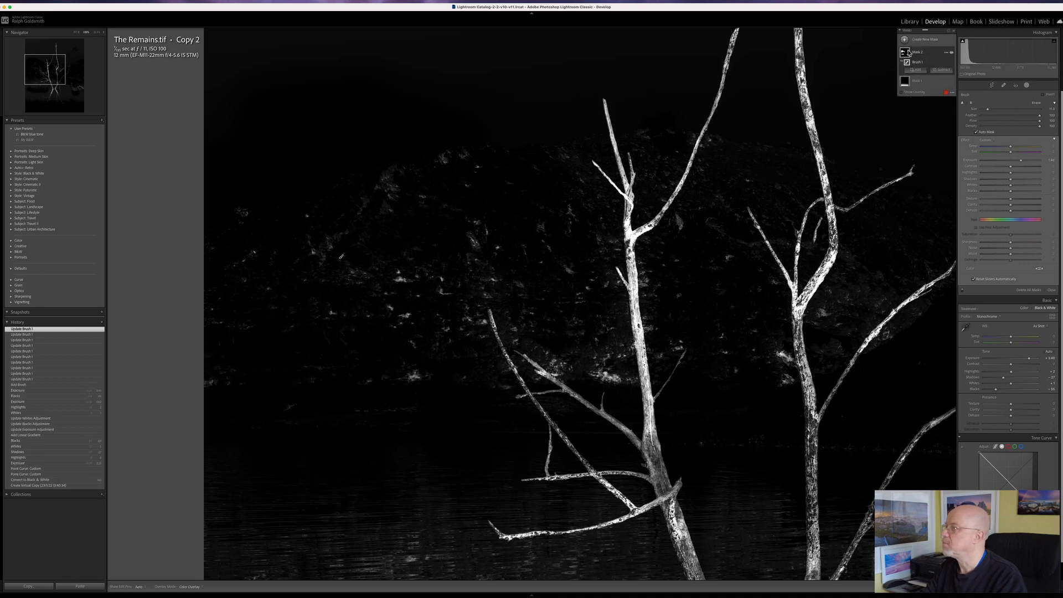
Raise the brush mask's exposure to the maximum and paint over the remaining bright patches on the upper left hillside.
drag(1023, 163, 1049, 162)
key(h)
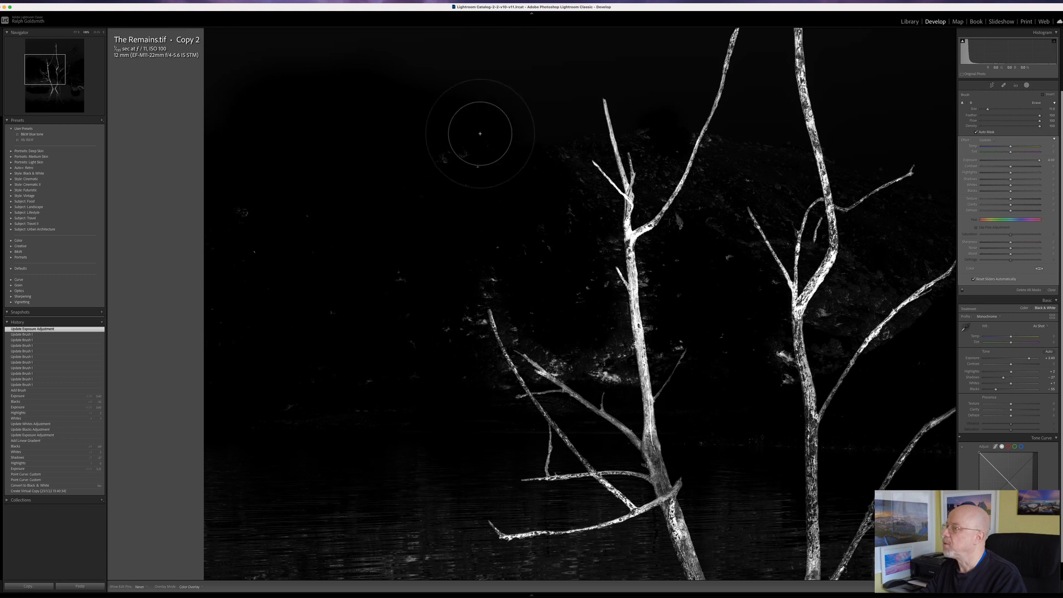
mouse_move(476, 154)
mouse_down()
mouse_move(520, 214)
mouse_move(527, 206)
mouse_move(420, 219)
mouse_up()
Reduce the brush size and paint out the bright shoreline texture around the left tree's low branches.
key(bracketleft)
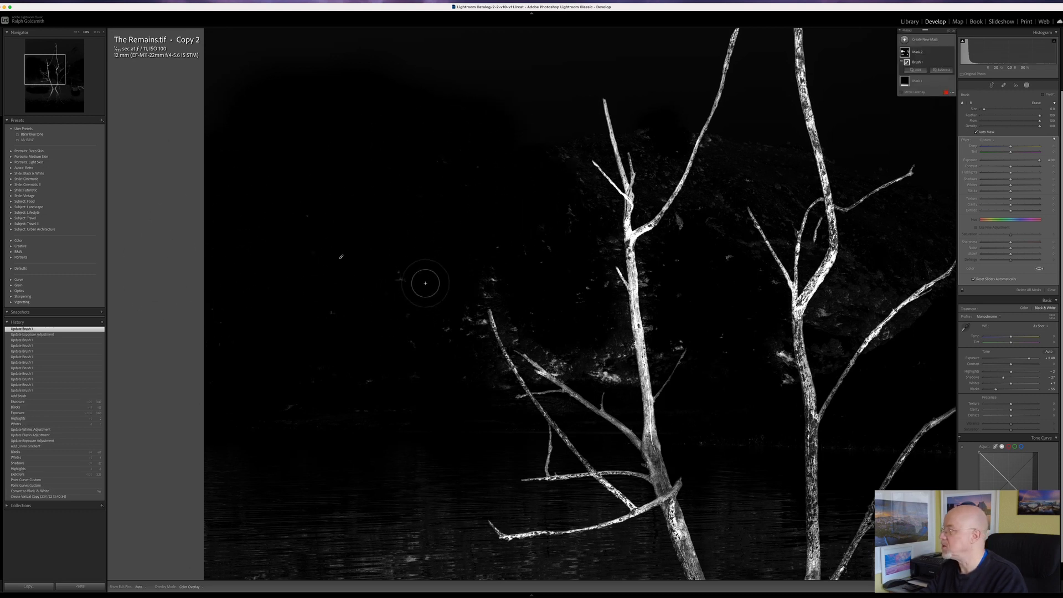
key(bracketleft)
key(bracketleft)
key(bracketleft)
key(h)
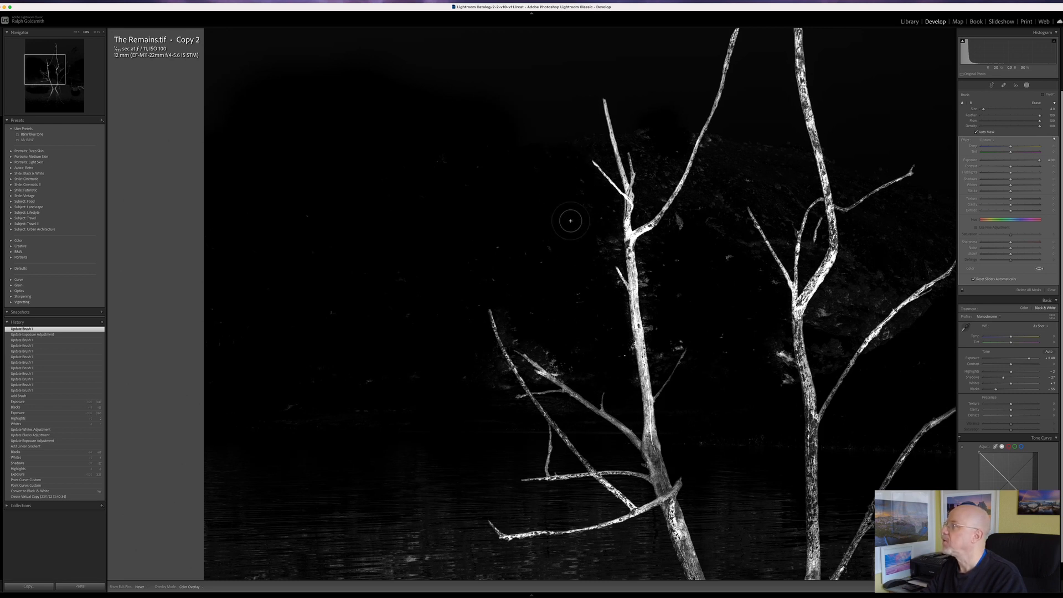
click(524, 279)
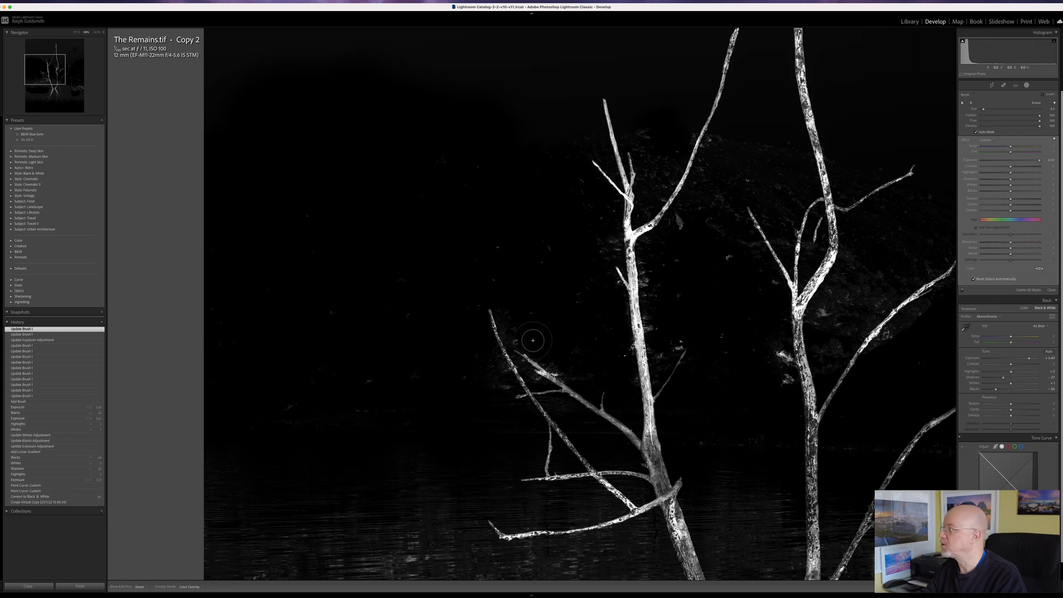
drag(536, 324, 549, 325)
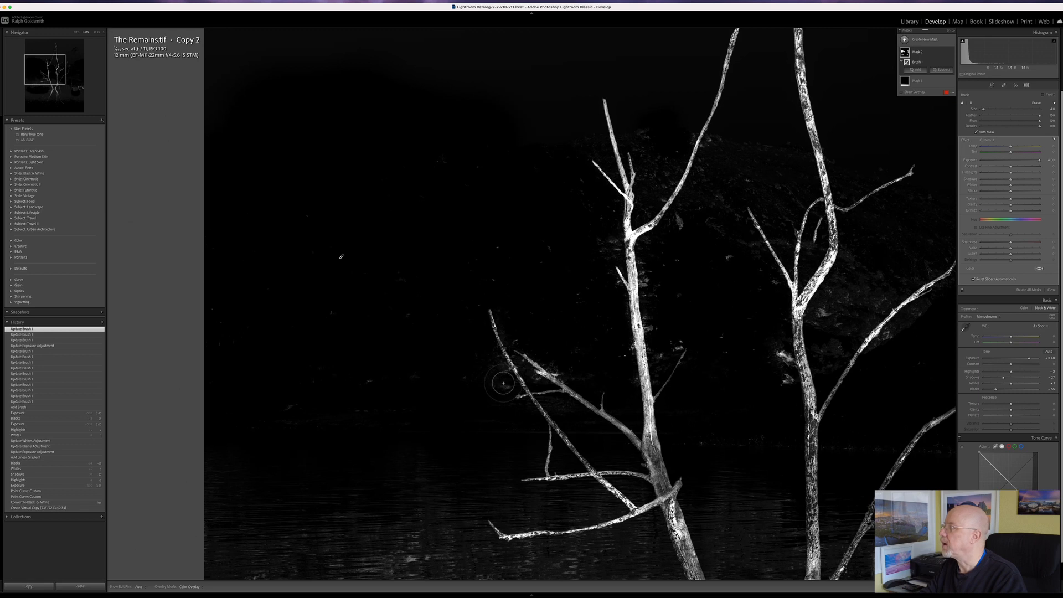
Paint over the remaining bright specks on the hillside beyond the left tree's low branches.
key(h)
drag(476, 315, 430, 267)
mouse_move(386, 372)
mouse_down()
mouse_move(367, 384)
mouse_move(424, 271)
mouse_up()
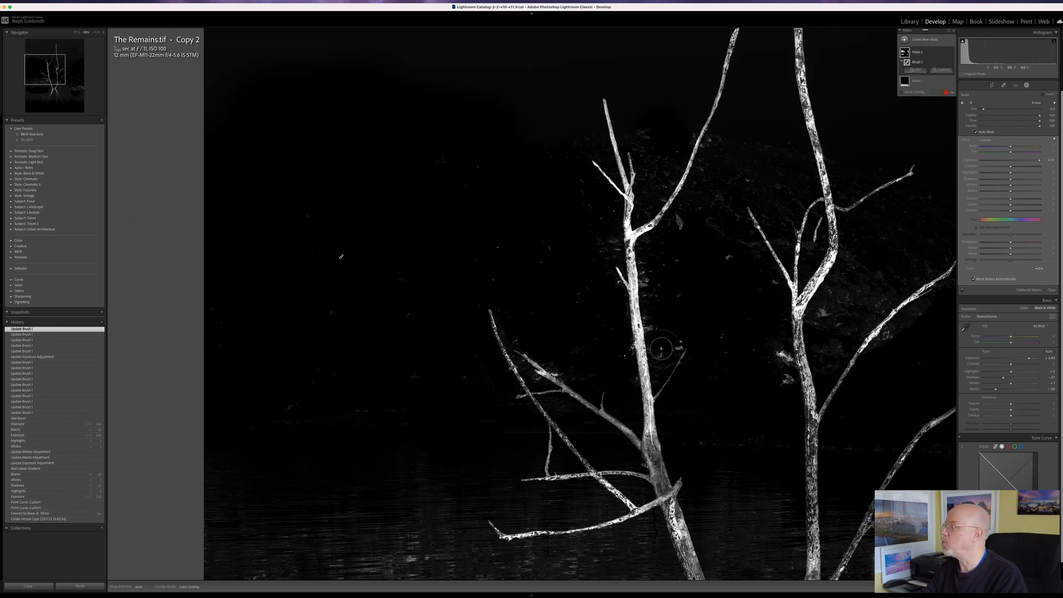
key(h)
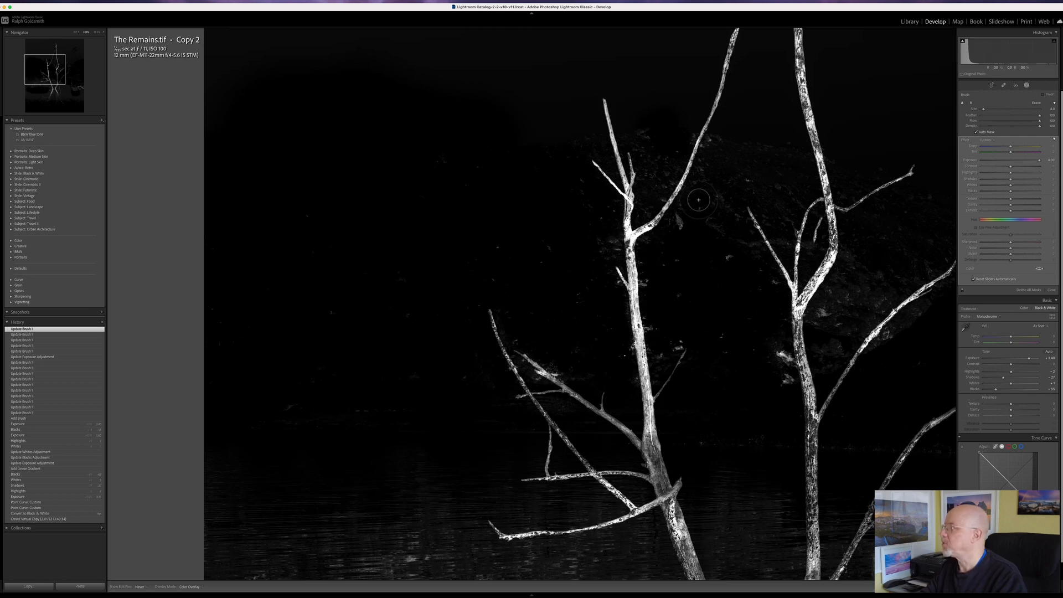
Paint out the bright hillside specks on both sides of the left tree's trunk and between its upper branches.
mouse_move(675, 292)
mouse_down()
mouse_move(668, 357)
mouse_move(698, 310)
mouse_up()
key(h)
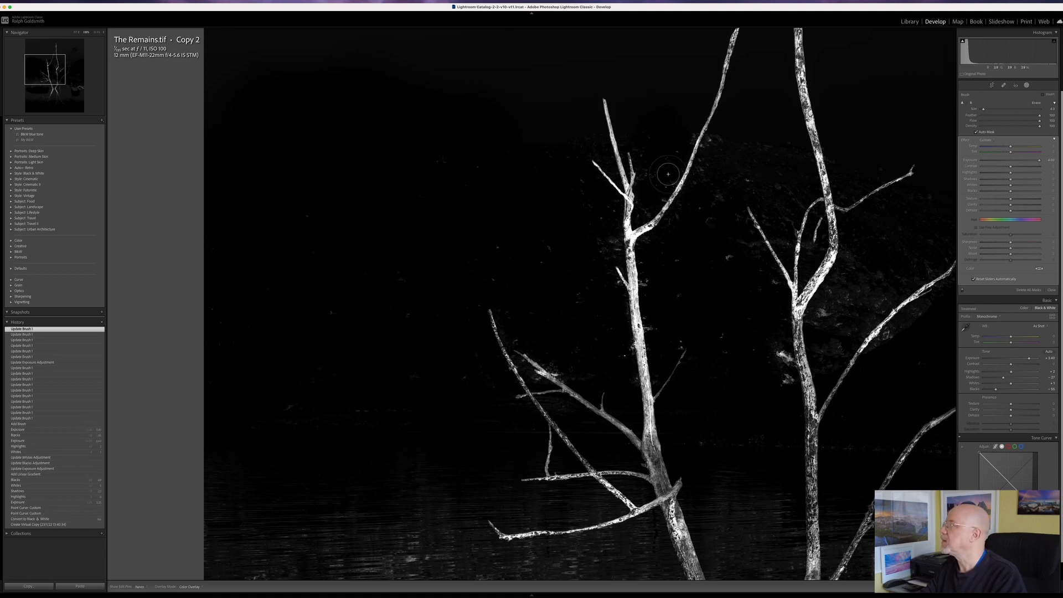
drag(655, 173, 582, 287)
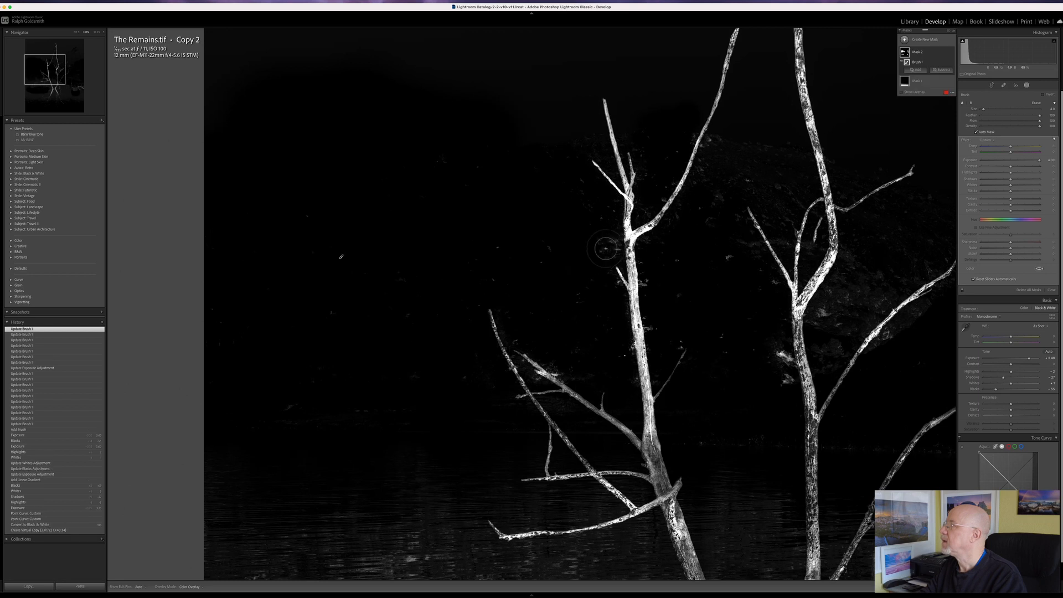
drag(606, 248, 611, 227)
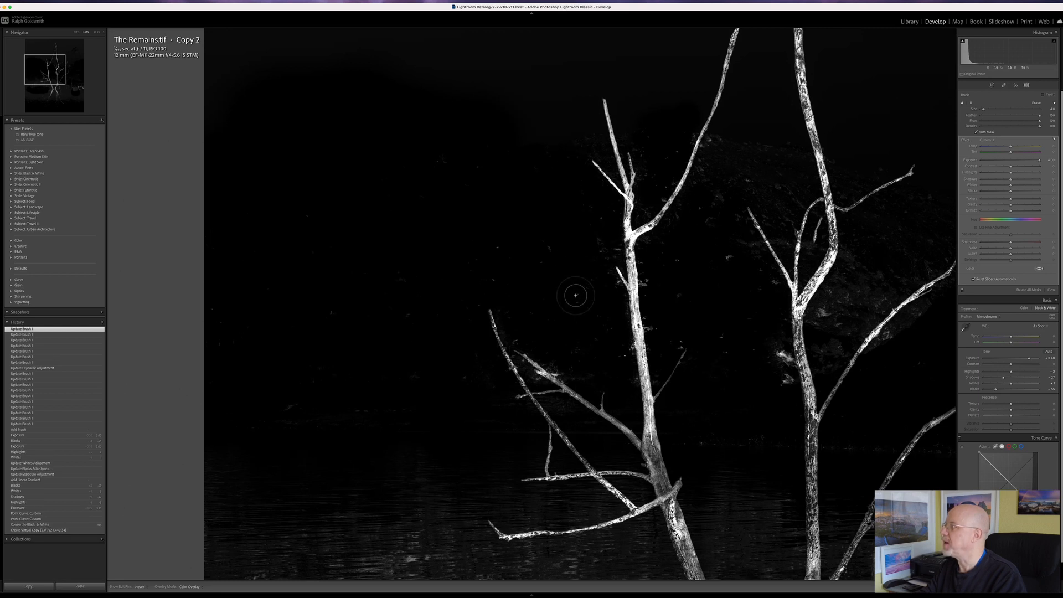
mouse_move(622, 355)
mouse_down()
mouse_move(617, 296)
mouse_move(664, 330)
mouse_move(738, 349)
mouse_move(295, 407)
mouse_up()
mouse_move(443, 388)
mouse_down()
mouse_move(487, 370)
mouse_move(317, 222)
mouse_up()
Paint over the bright hillside texture around the right tree's curved branches and out towards the photo's right edge.
scroll(678, 277, up, 5)
drag(678, 278, 519, 201)
drag(438, 70, 454, 208)
drag(719, 190, 582, 384)
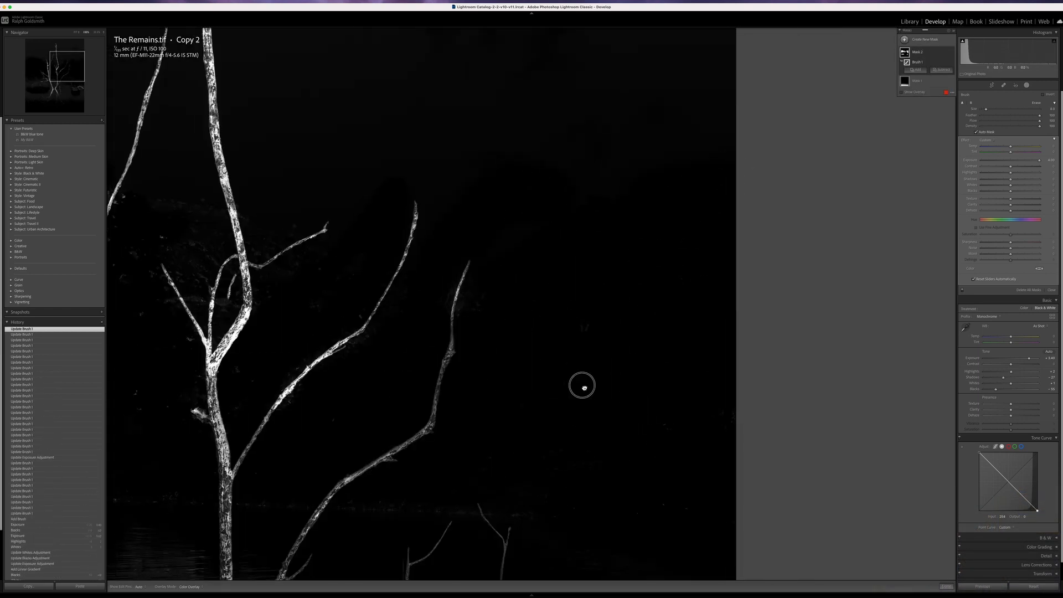
Darken the remaining texture along the far shoreline and on the water around the tree reflections with the brush.
drag(221, 521, 665, 111)
drag(698, 249, 128, 354)
drag(515, 266, 458, 258)
drag(166, 277, 822, 280)
drag(432, 360, 444, 229)
drag(521, 244, 360, 255)
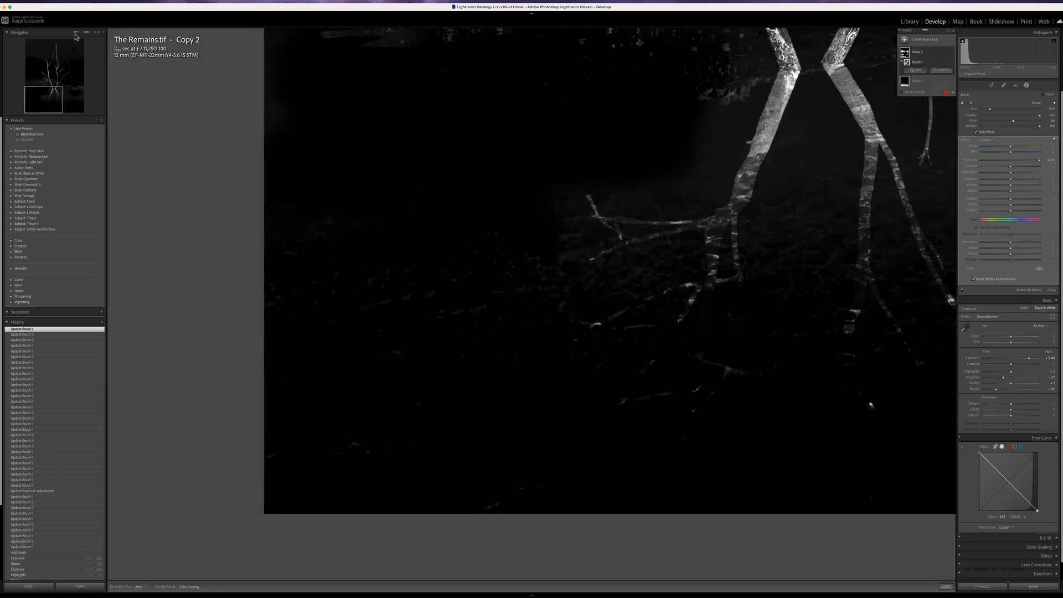
Lower the brush's flow and paint broadly over the uneven dark areas around the trees.
key(z)
drag(388, 72, 765, 71)
drag(1040, 121, 1014, 121)
scroll(492, 470, down, 8)
key(z)
drag(692, 83, 414, 526)
Add a new brush mask on the hillside and raise its exposure to the maximum.
click(905, 39)
click(914, 69)
drag(524, 229, 567, 239)
drag(1011, 160, 1040, 160)
Paint with the new mask over the hillside texture around and between the branches of both trees.
drag(472, 245, 443, 260)
drag(348, 294, 559, 484)
drag(692, 499, 560, 182)
drag(599, 499, 470, 186)
drag(471, 111, 511, 538)
drag(552, 271, 318, 304)
drag(524, 166, 524, 414)
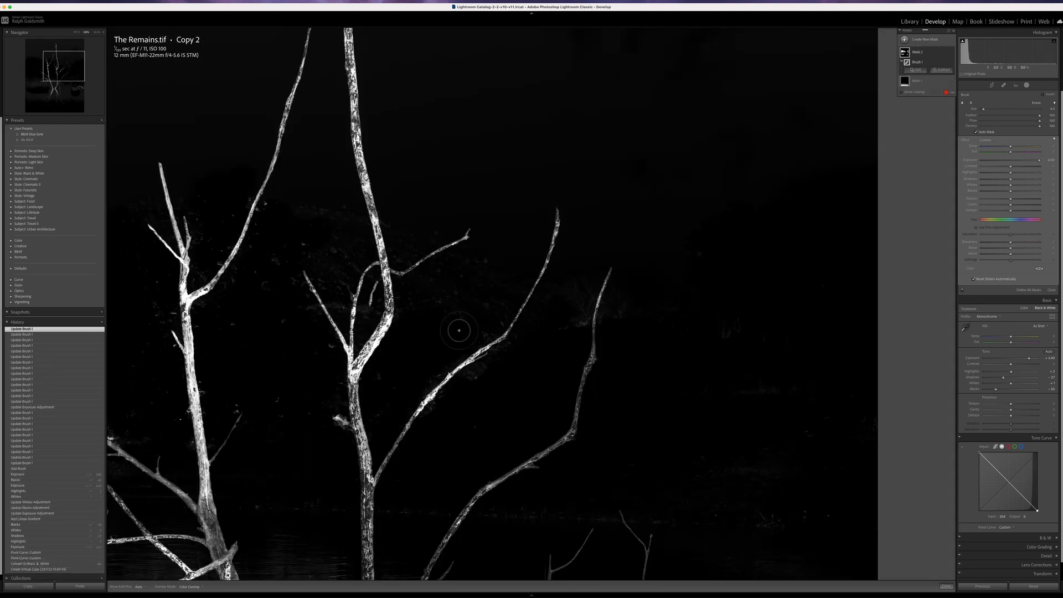
Paint over the leftover bright spots between the trunks and along the shoreline above the water.
scroll(458, 328, down, 5)
scroll(391, 247, up, 3)
drag(525, 201, 543, 346)
drag(177, 471, 687, 233)
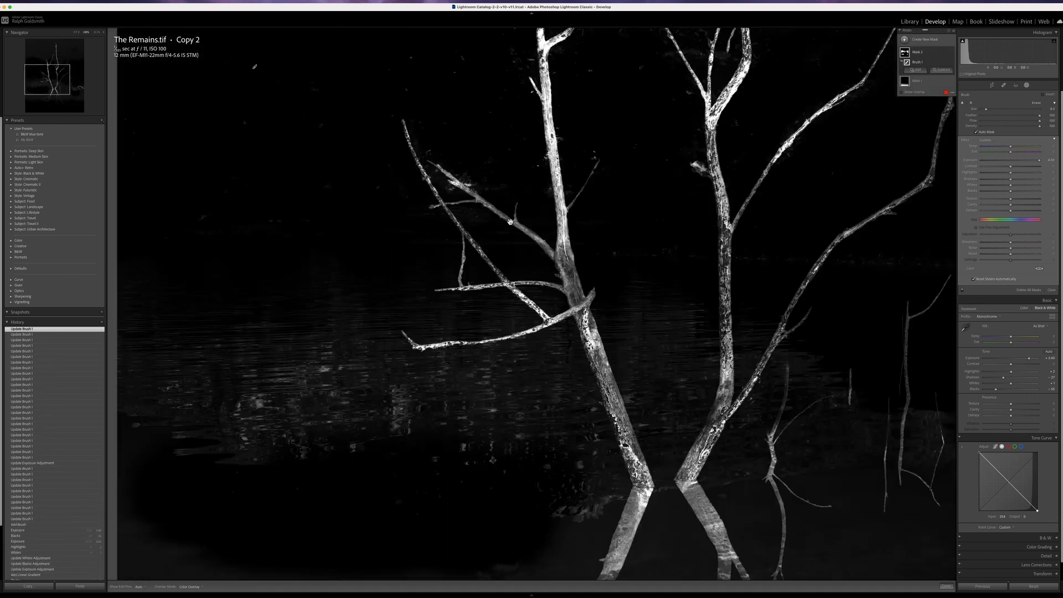
drag(387, 526, 447, 129)
drag(693, 222, 116, 326)
drag(166, 388, 835, 257)
drag(377, 255, 504, 230)
Darken the uneven sky in the photo's upper left with a large brush.
key(z)
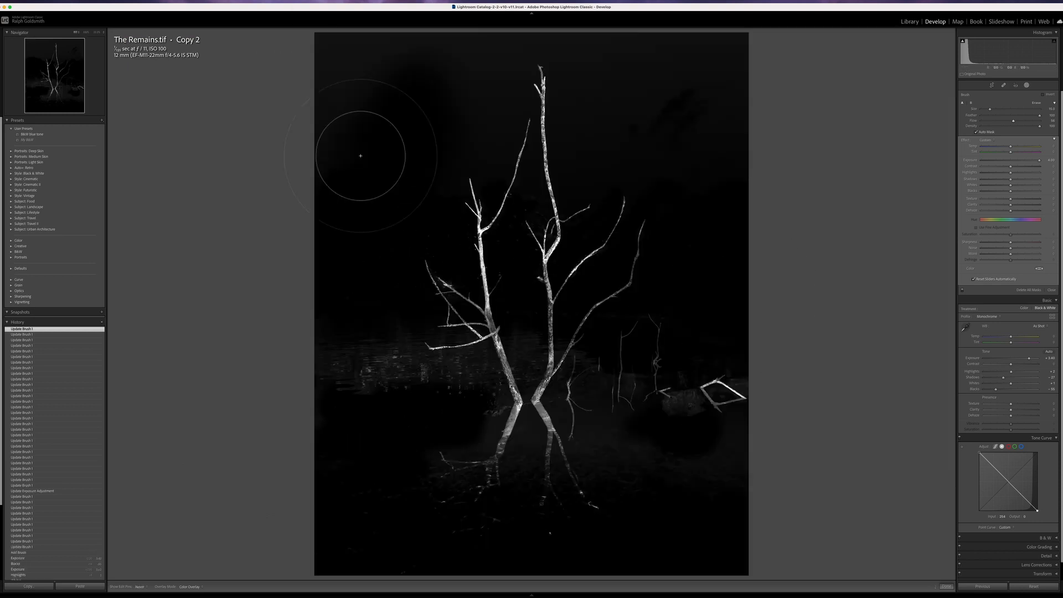
drag(361, 154, 499, 111)
scroll(460, 147, down, 9)
key(z)
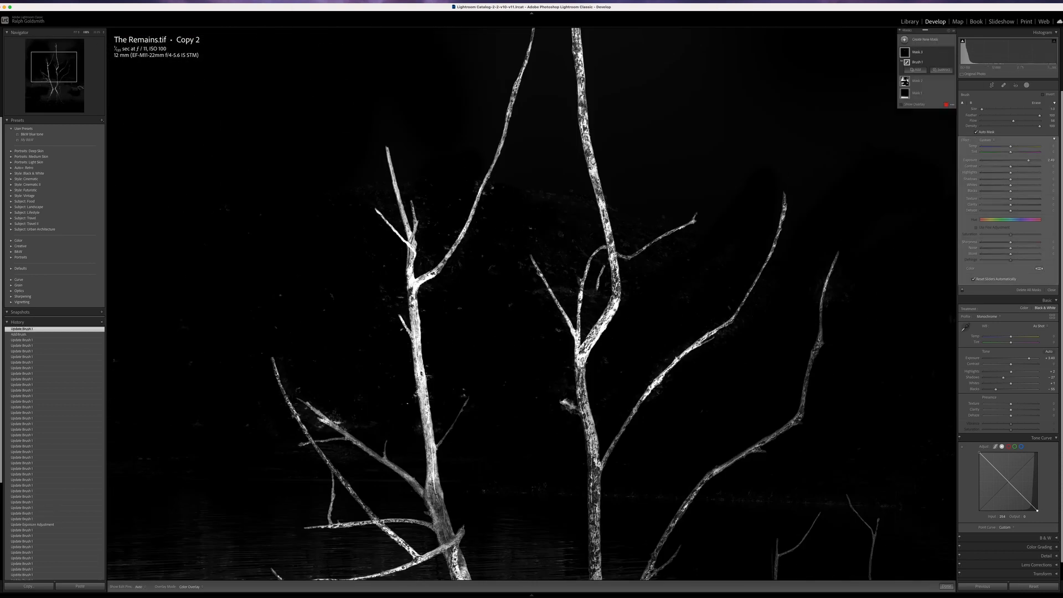
Paint out the faint texture around the upper branches of both trees and return to the whole-photo view.
key(z)
drag(473, 280, 518, 560)
drag(562, 166, 563, 401)
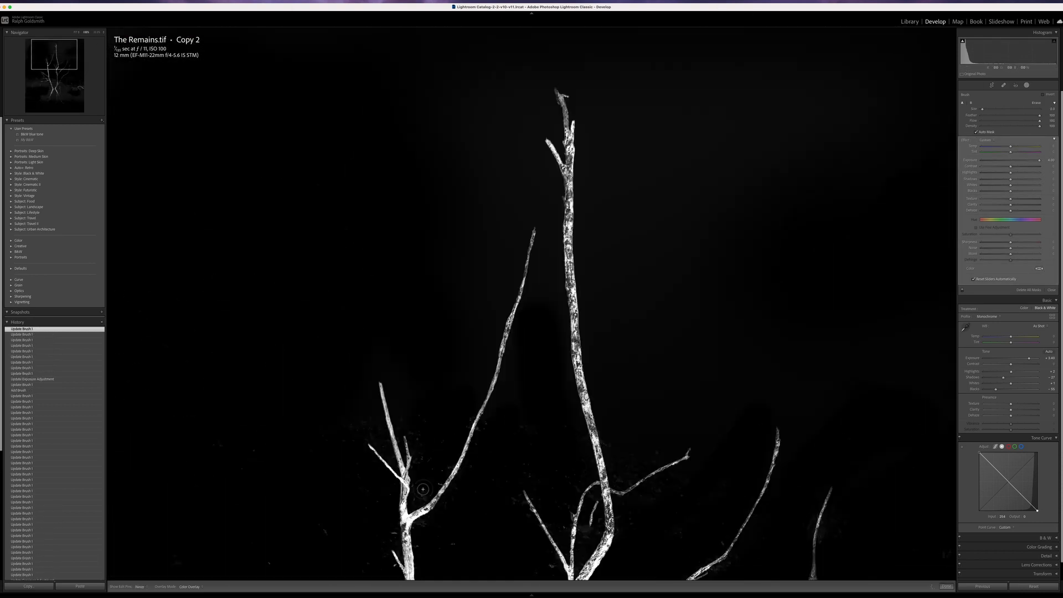
drag(388, 498, 488, 133)
drag(398, 271, 518, 358)
click(74, 34)
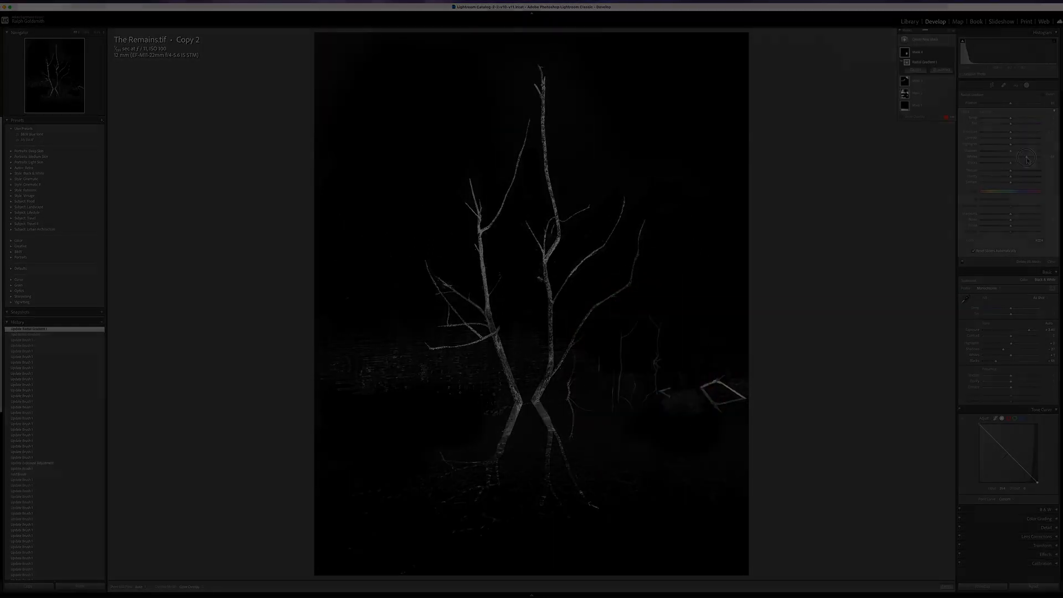